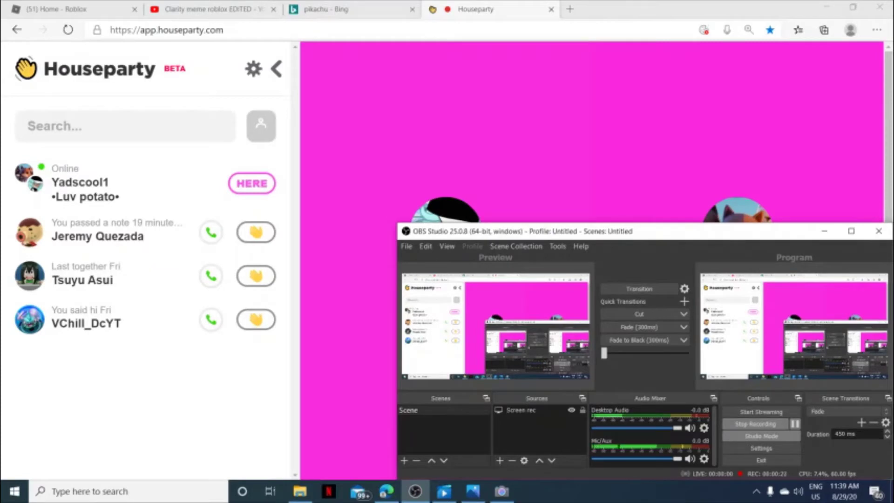
left_click(824, 231)
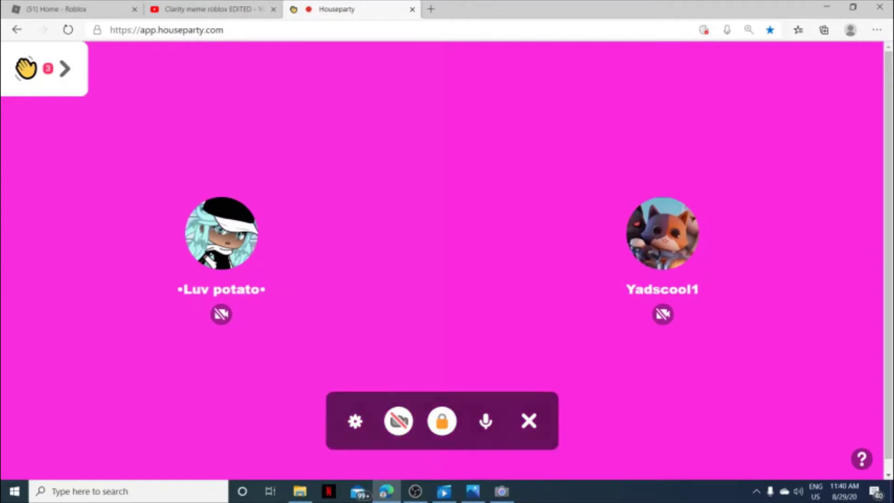
Step: Bring up OBS, close the YouTube meme tab, and hide OBS again
left_click(415, 491)
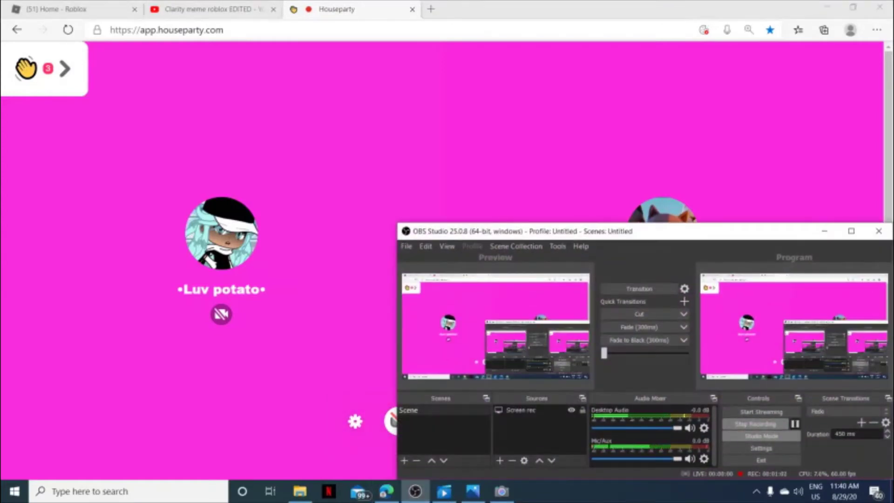
key("ctrl+w")
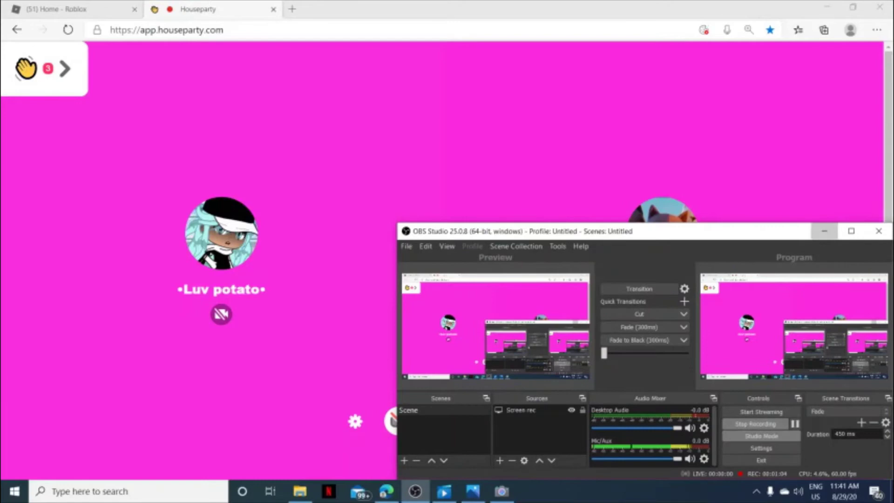
left_click(824, 230)
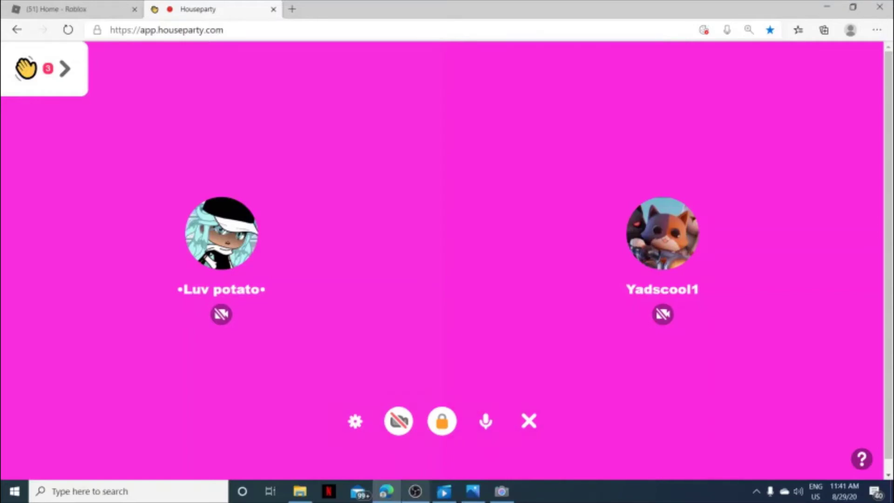
Step: Bring up the window from the taskbar to view the Pikachu drawing photo
left_click(415, 491)
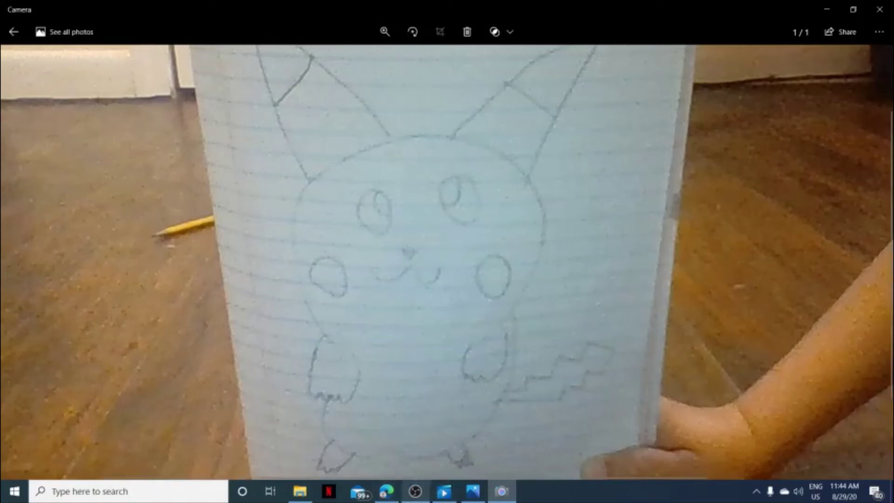
Step: Bring OBS over the Pikachu photo, then pause and resume the recording
left_click(415, 491)
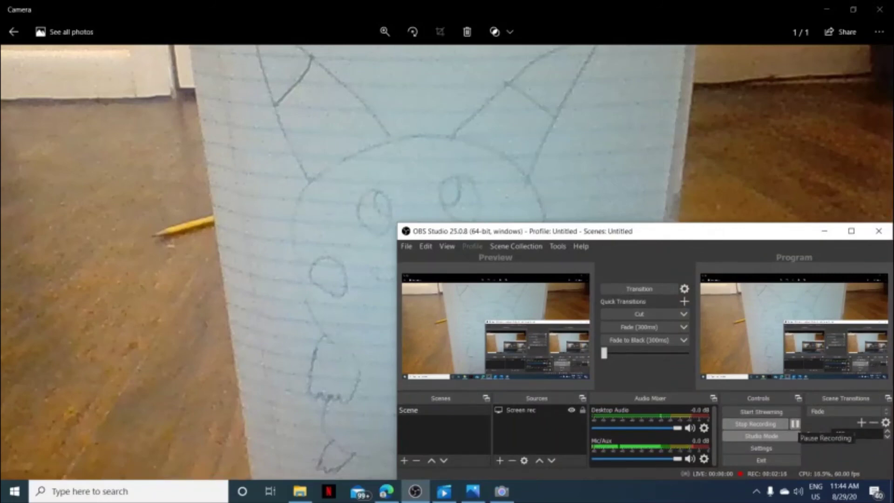
left_click(794, 424)
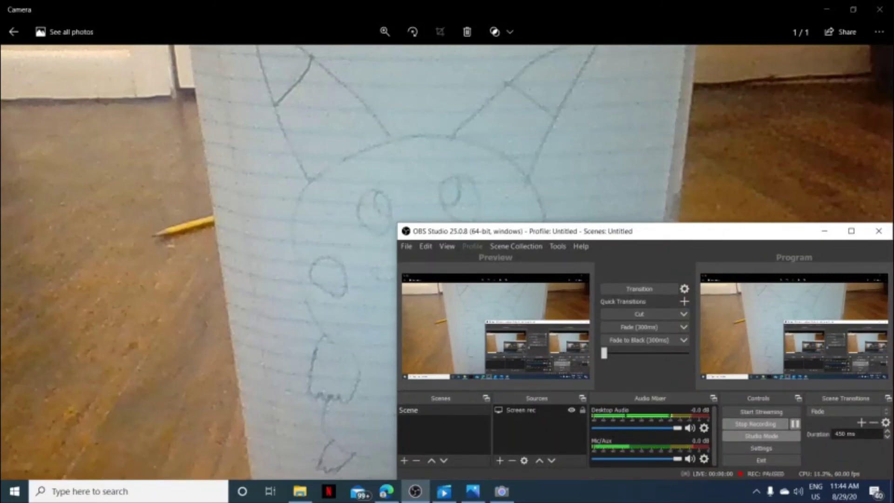
left_click(794, 424)
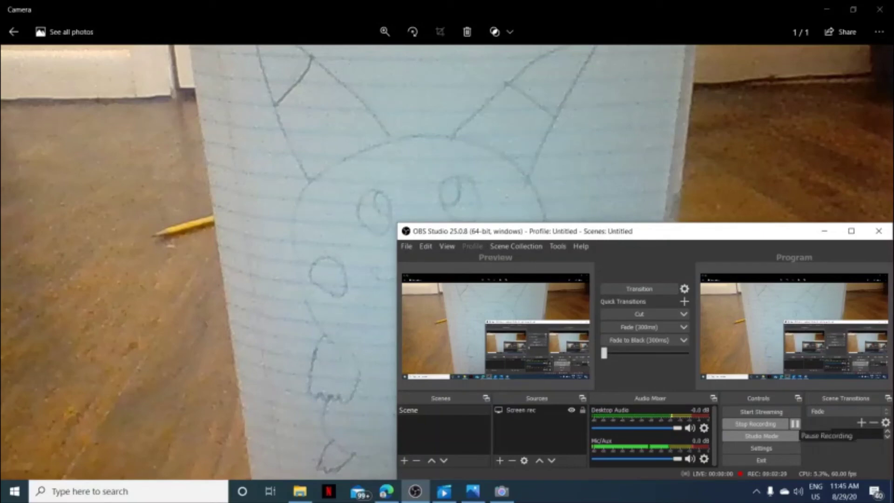